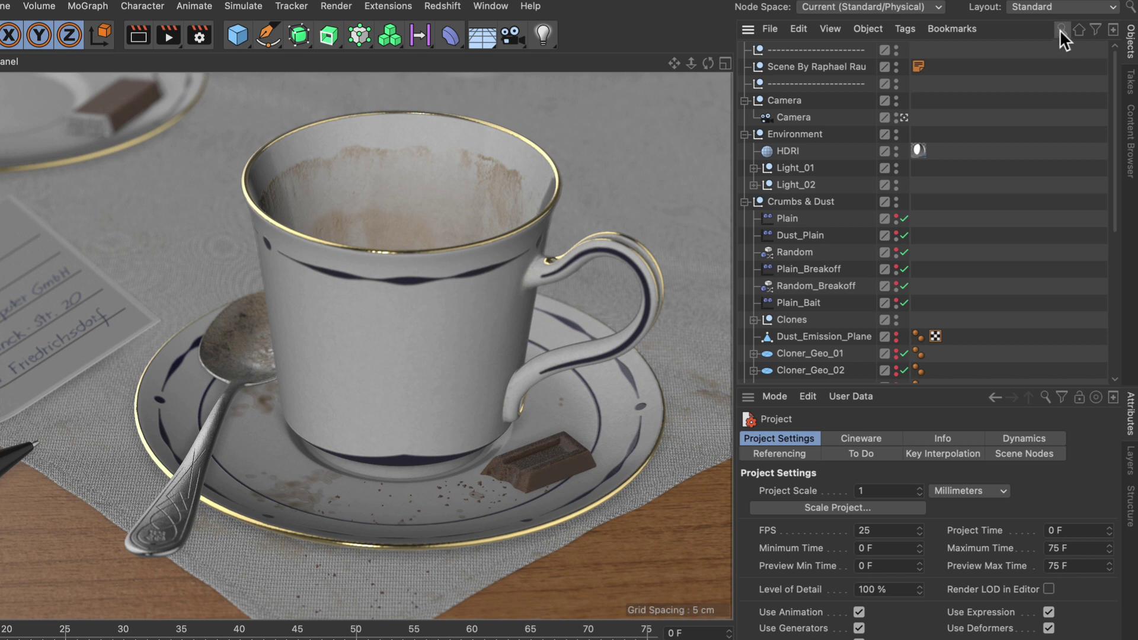
Search the object list for 'spoon', then clear and close the search field.
left_click(1061, 28)
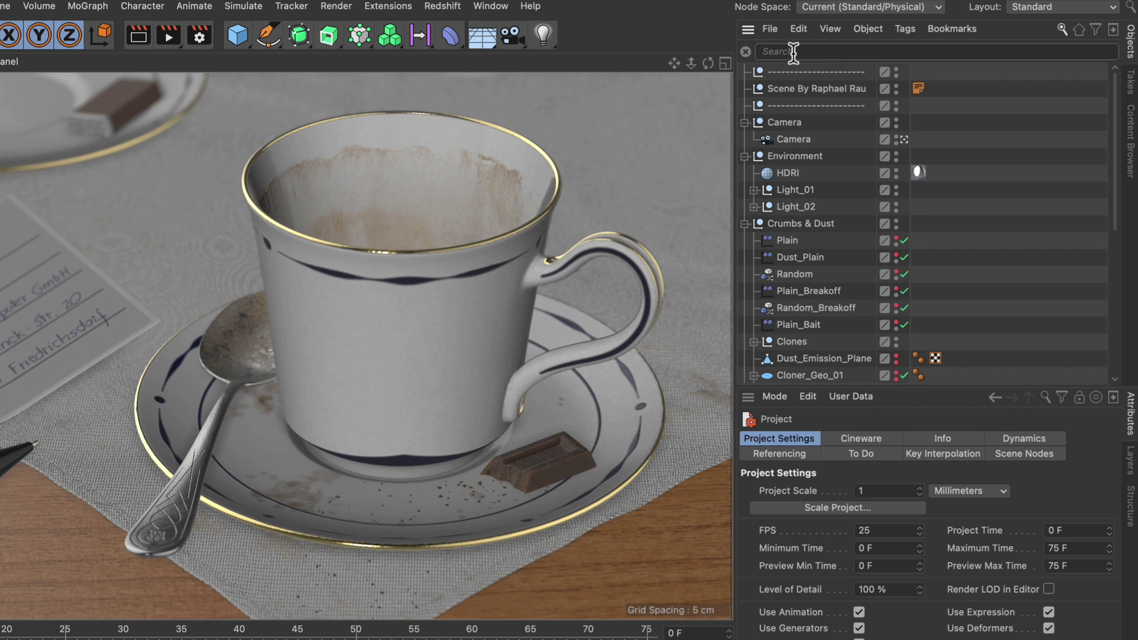
type("spoon")
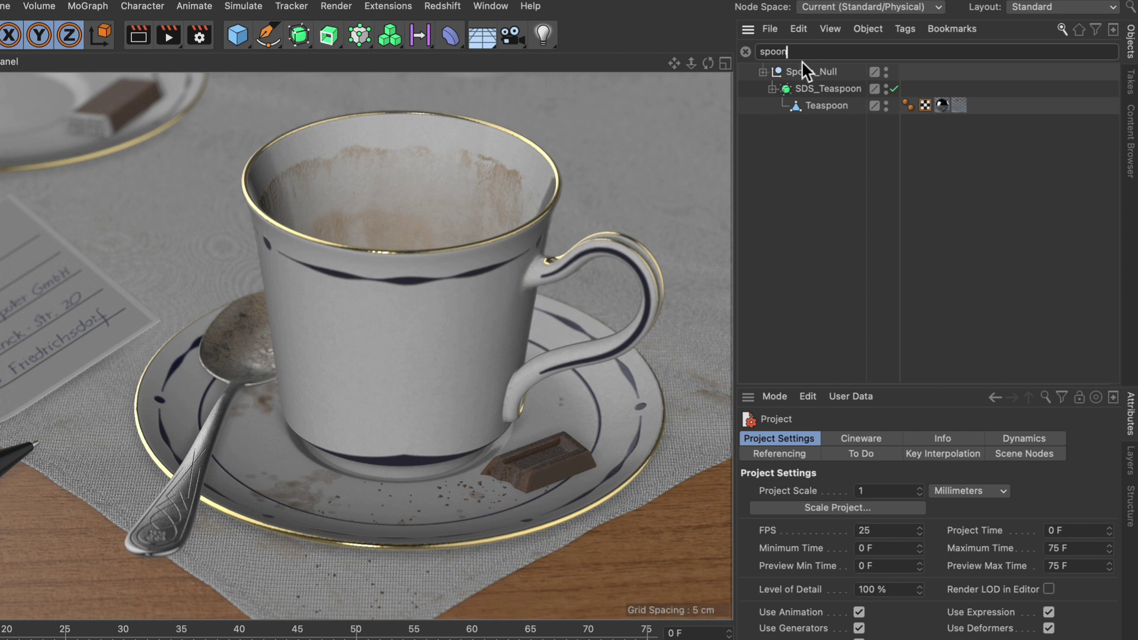
left_click(745, 51)
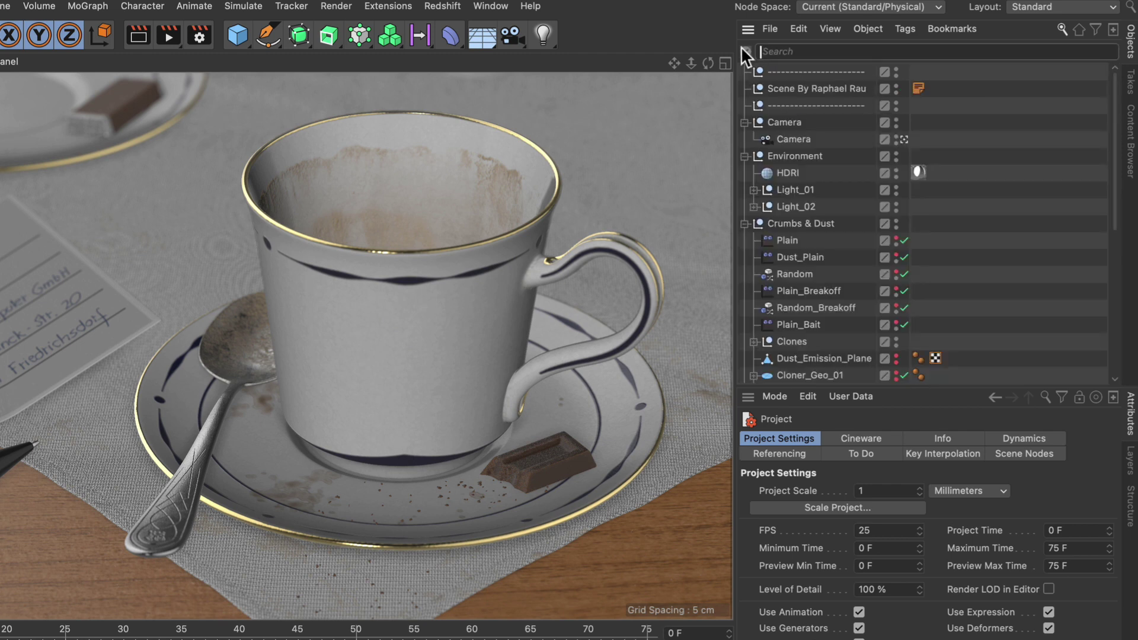
left_click(1062, 28)
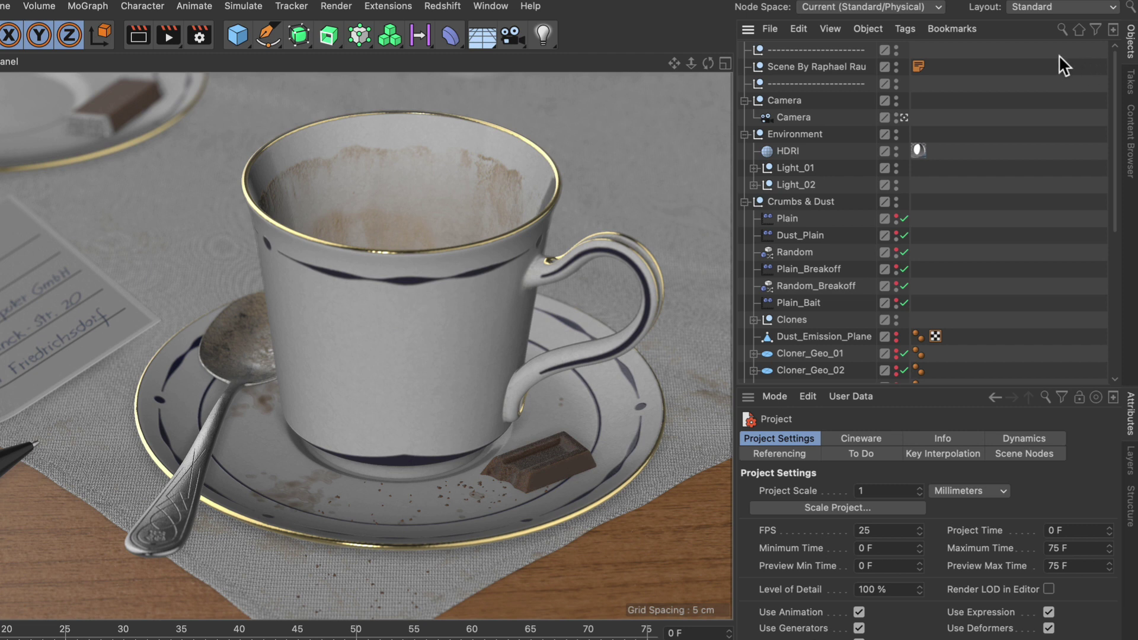
Open the object-type filter, expand Objects and scroll down to Subdivision Surface (0/15).
left_click(1095, 29)
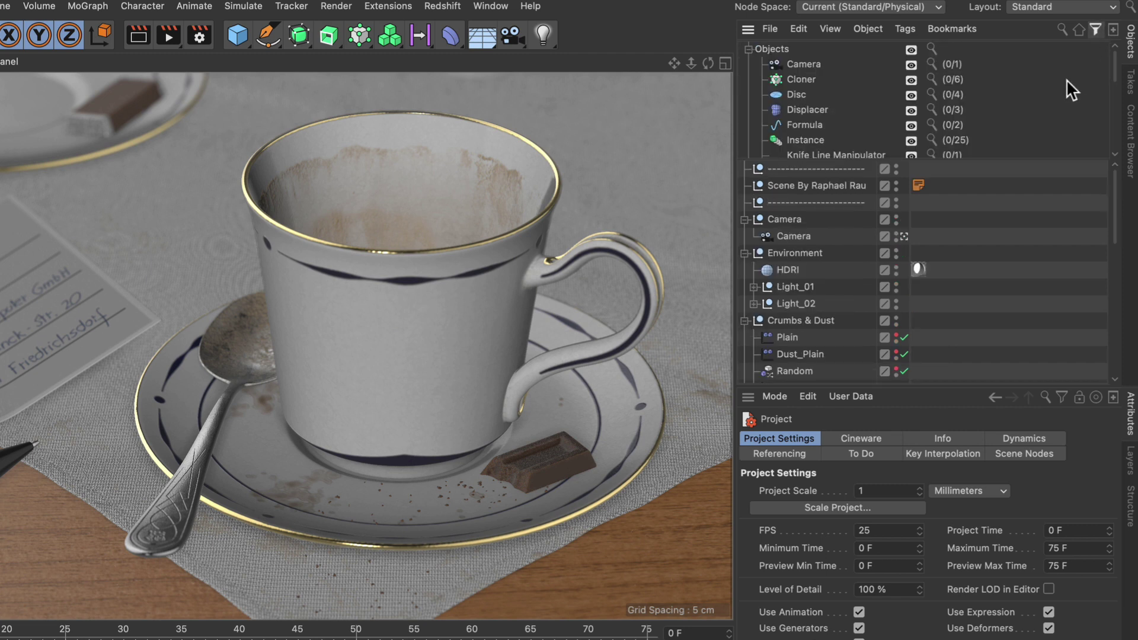
left_click(748, 50)
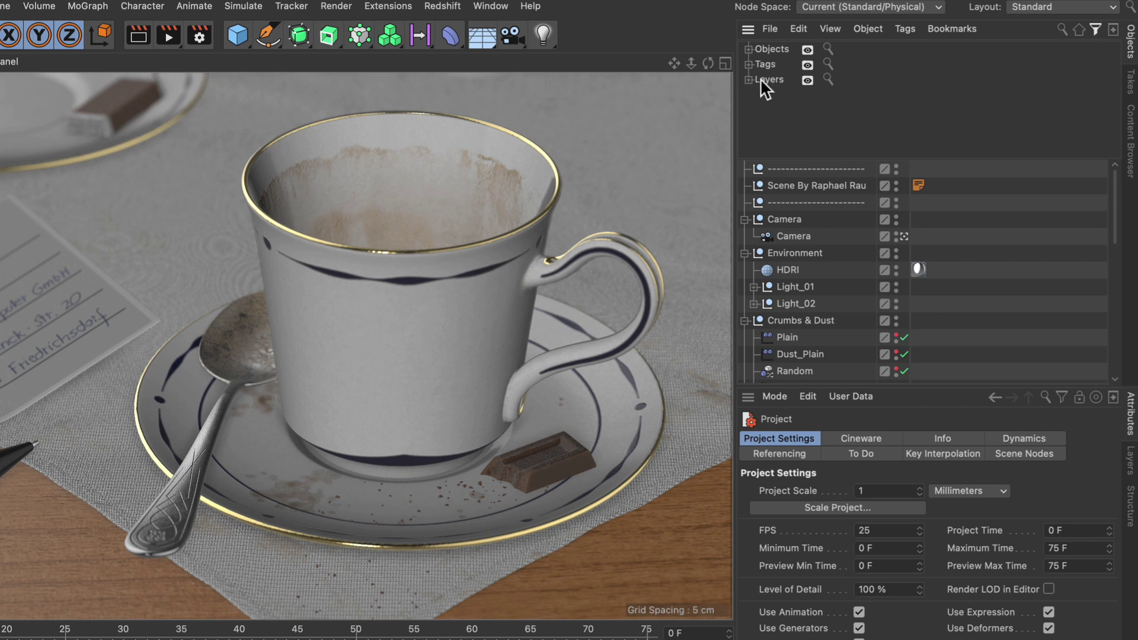
left_click(748, 49)
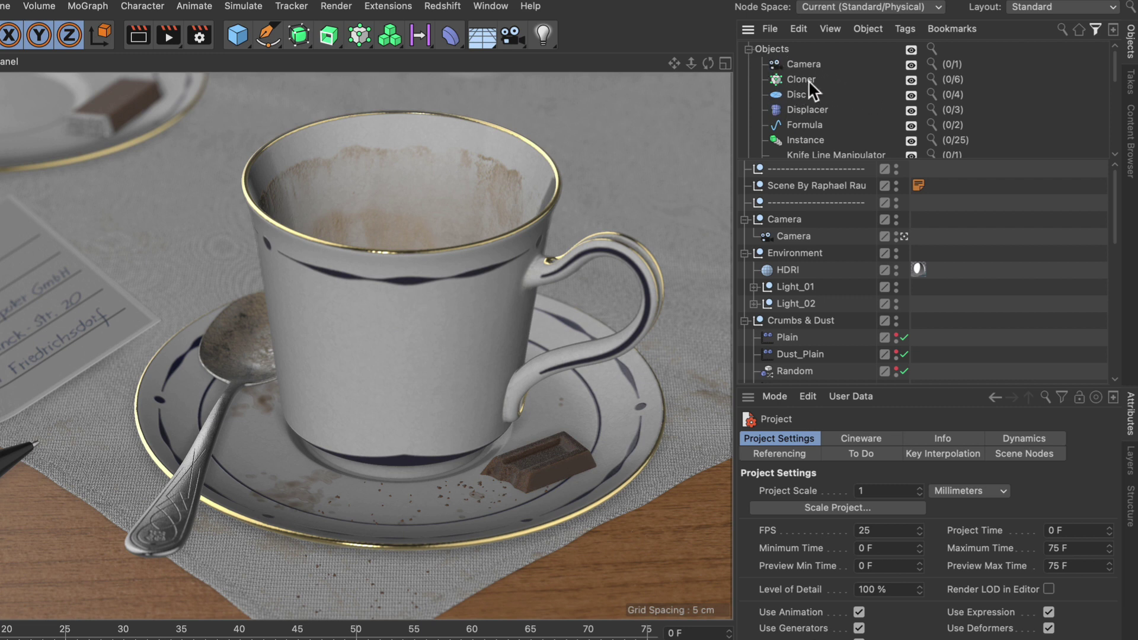
scroll(808, 83, "down", 4)
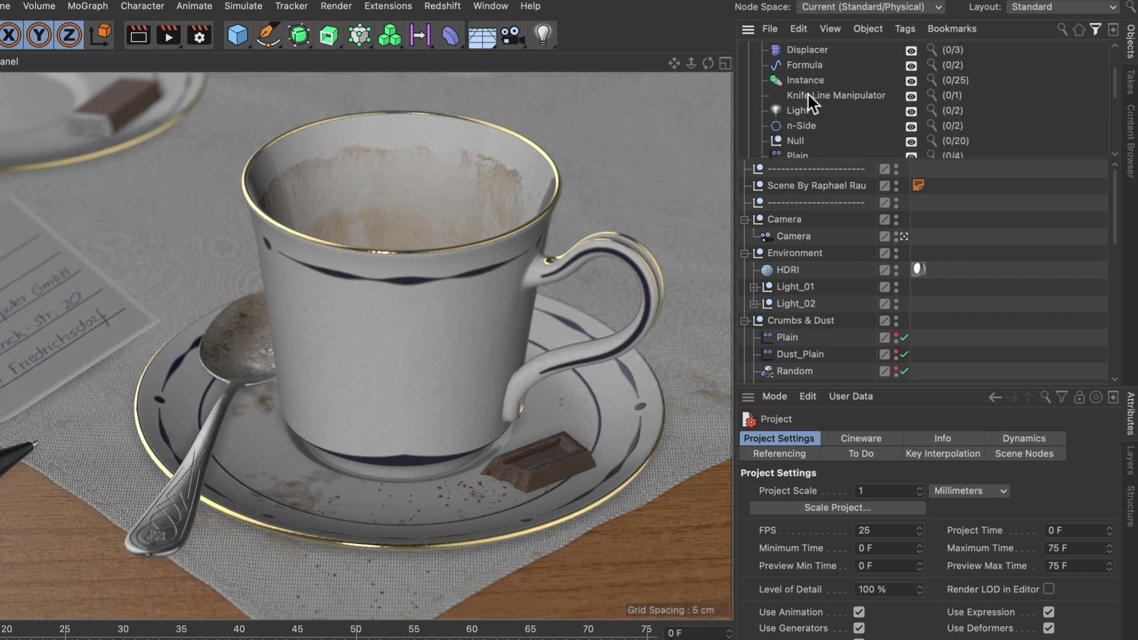
scroll(808, 94, "down", 7)
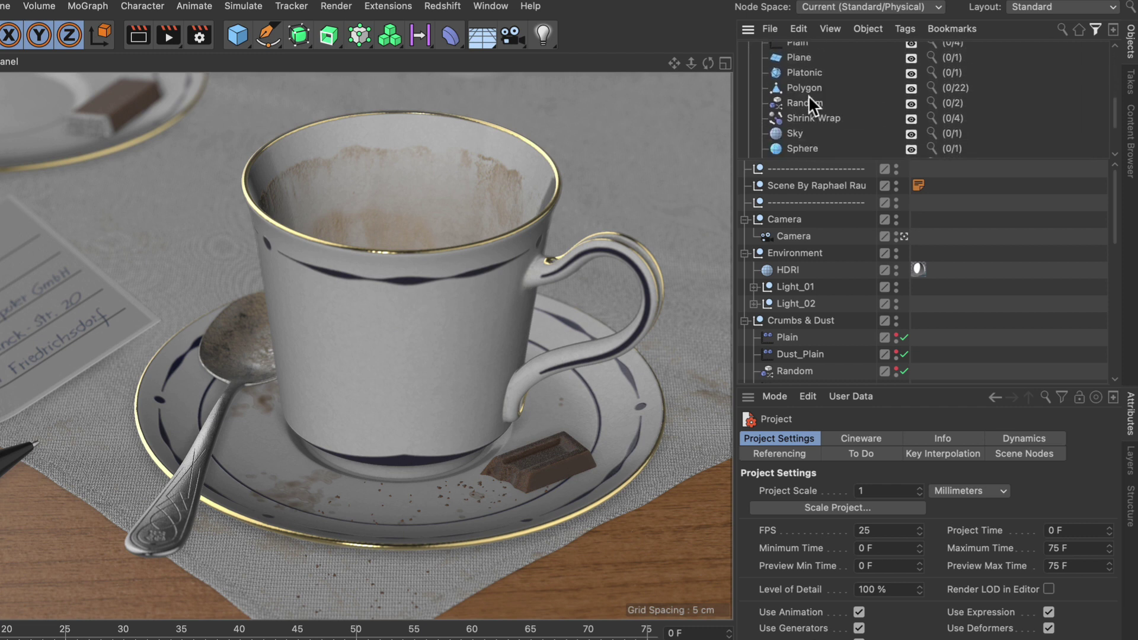
scroll(809, 95, "down", 4)
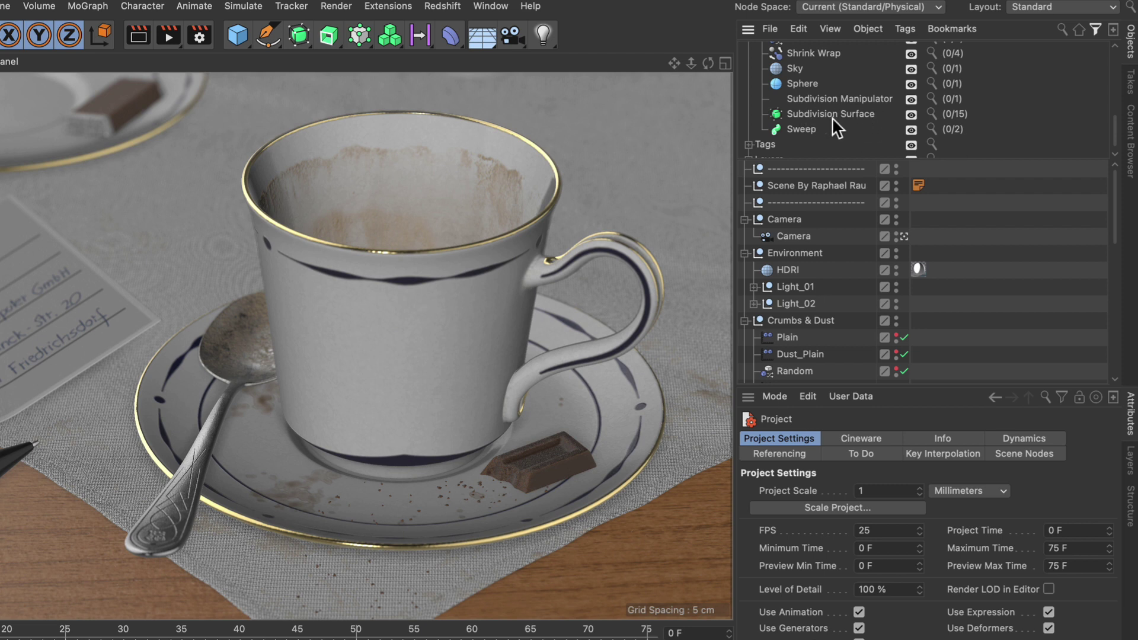
Select all 15 Subdivision Surface objects and jump the list to the first selected one.
left_click(795, 112)
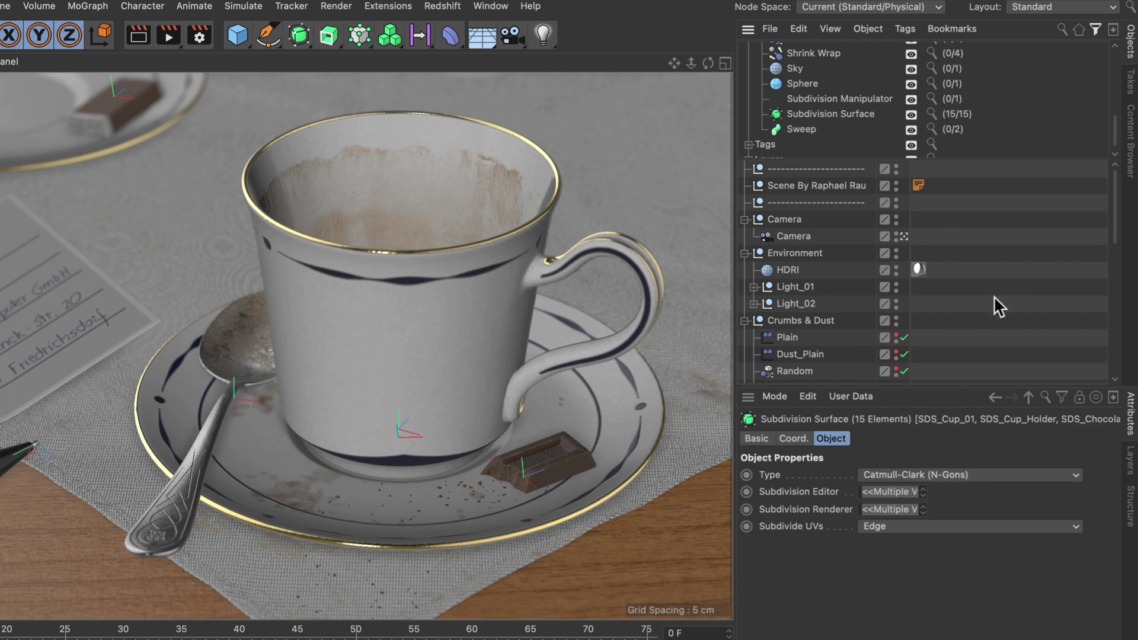
key("s")
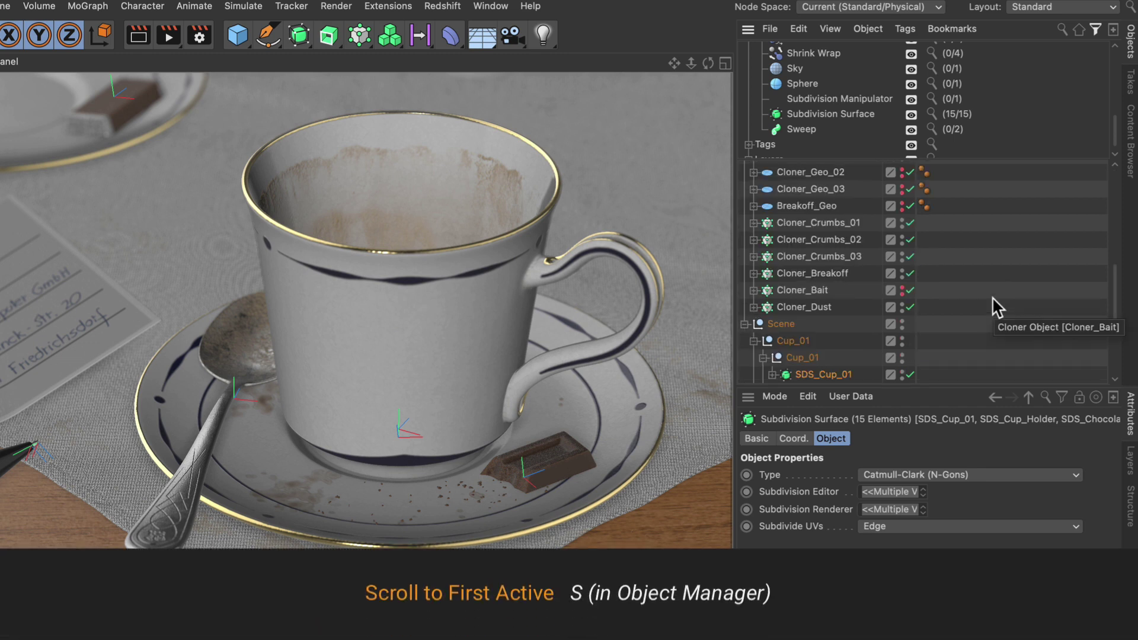
left_click(831, 29)
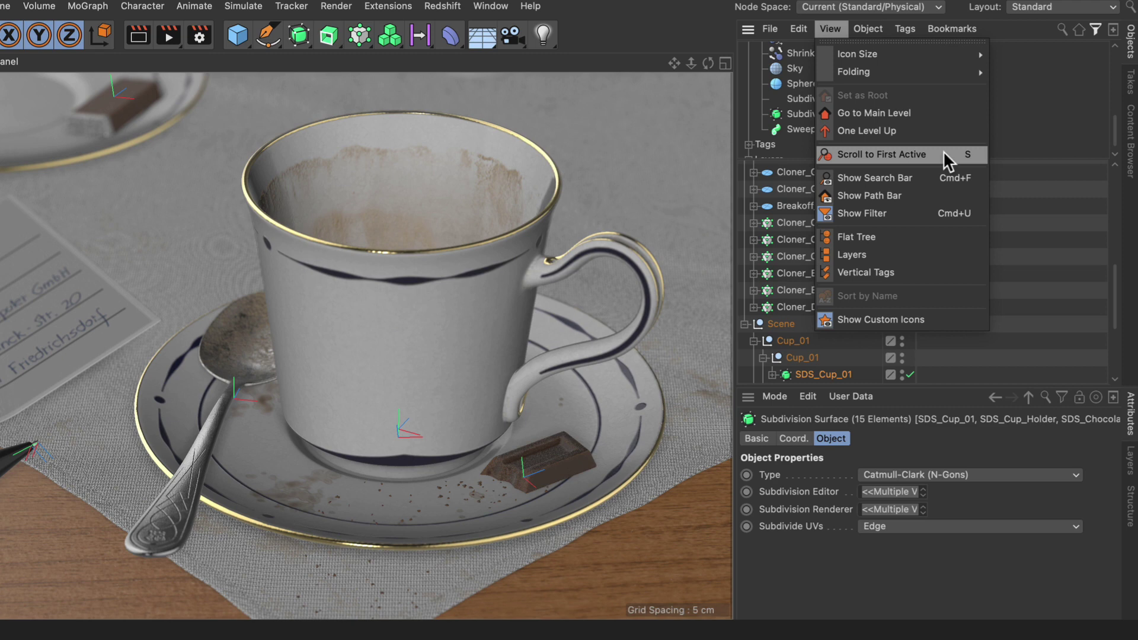
left_click(815, 28)
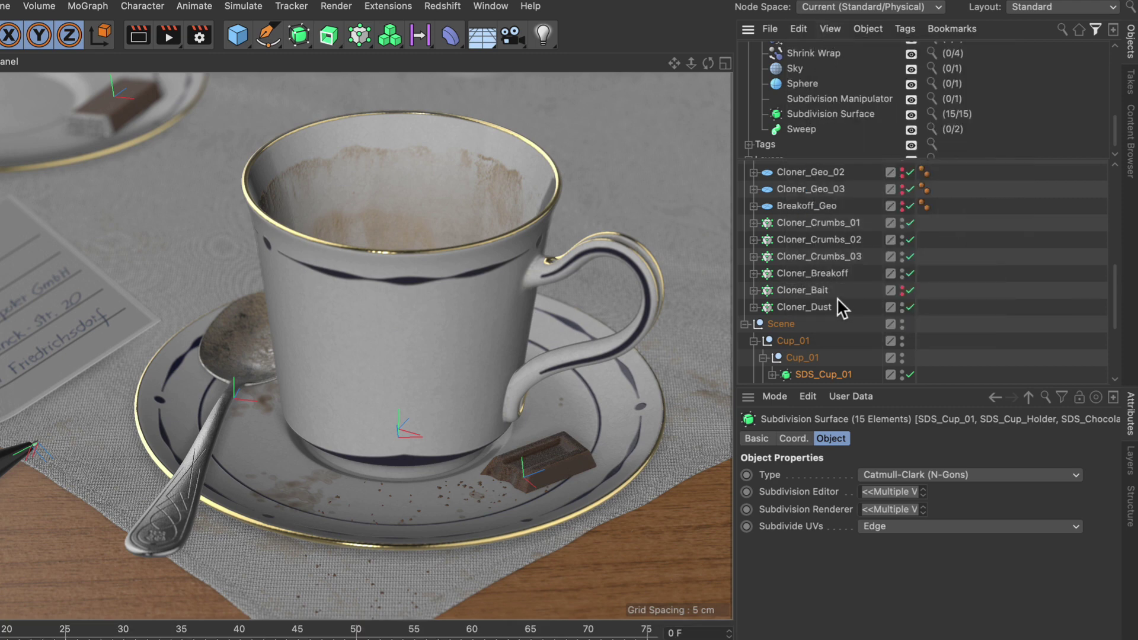
scroll(837, 298, "down", 2)
scroll(837, 288, "down", 5)
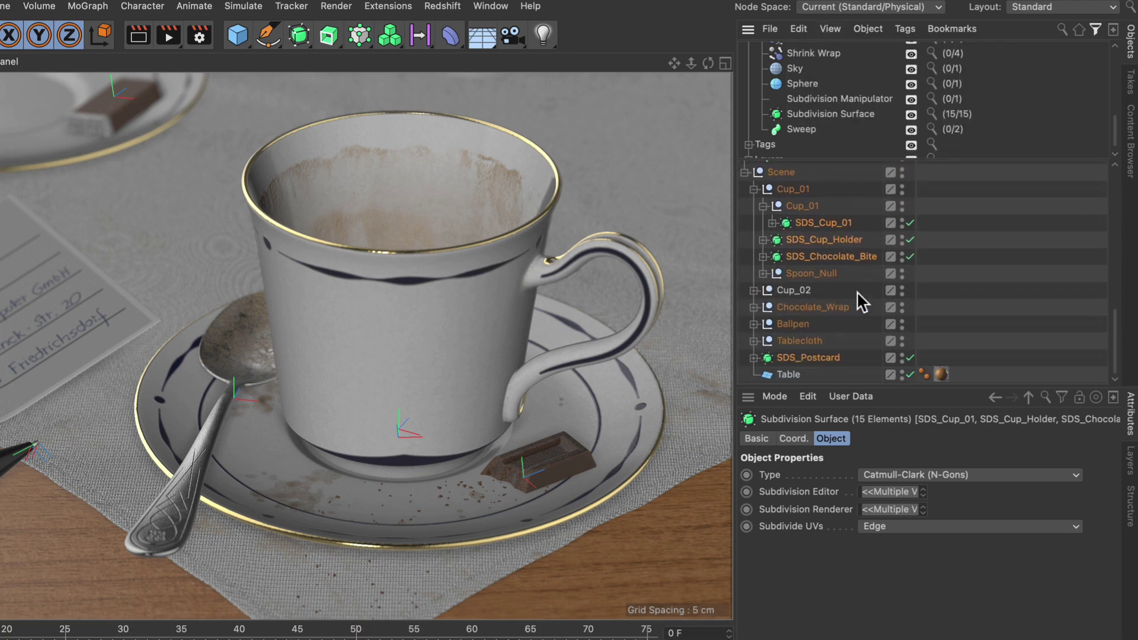
scroll(833, 331, "up", 3)
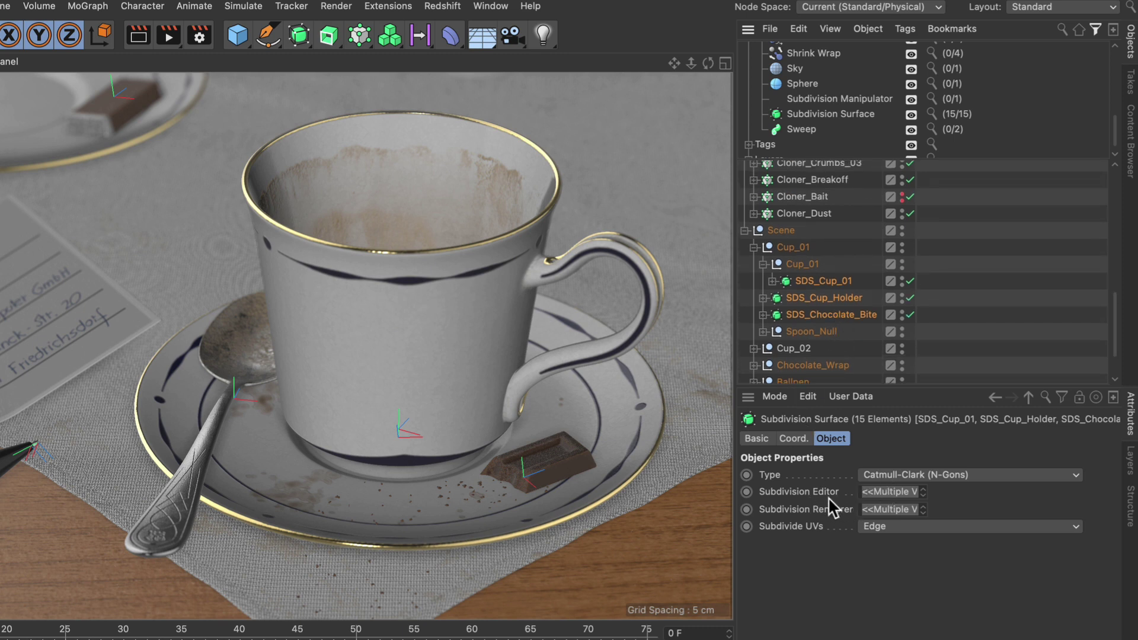
Enter 1 as the Subdivision Editor value for all 15 Subdivision Surfaces.
left_click(902, 491)
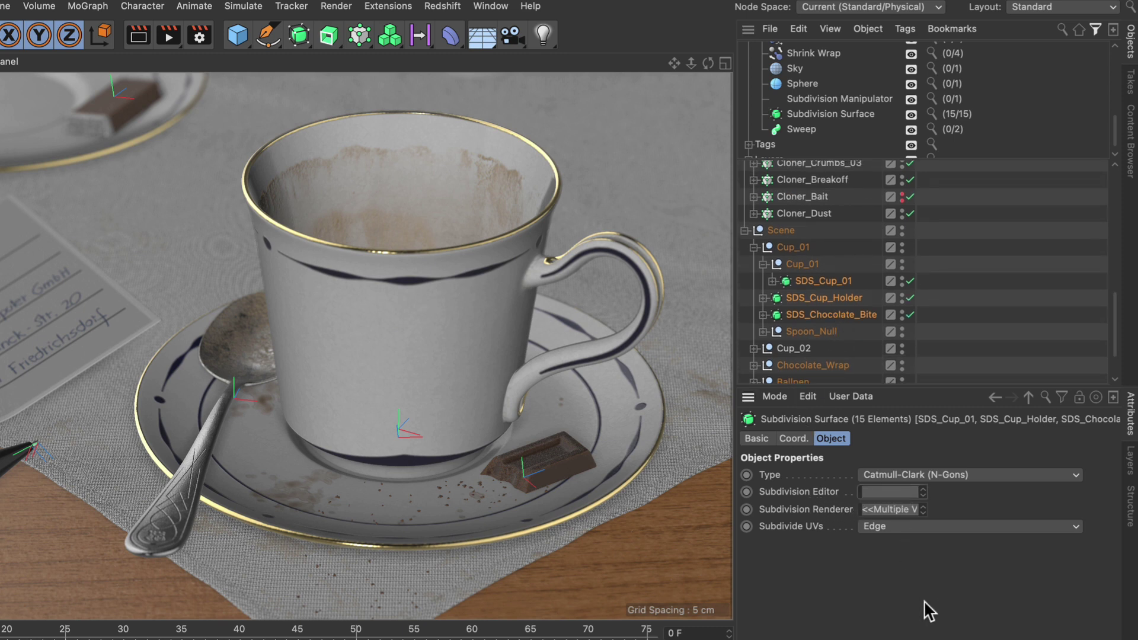
type("1")
key("Return")
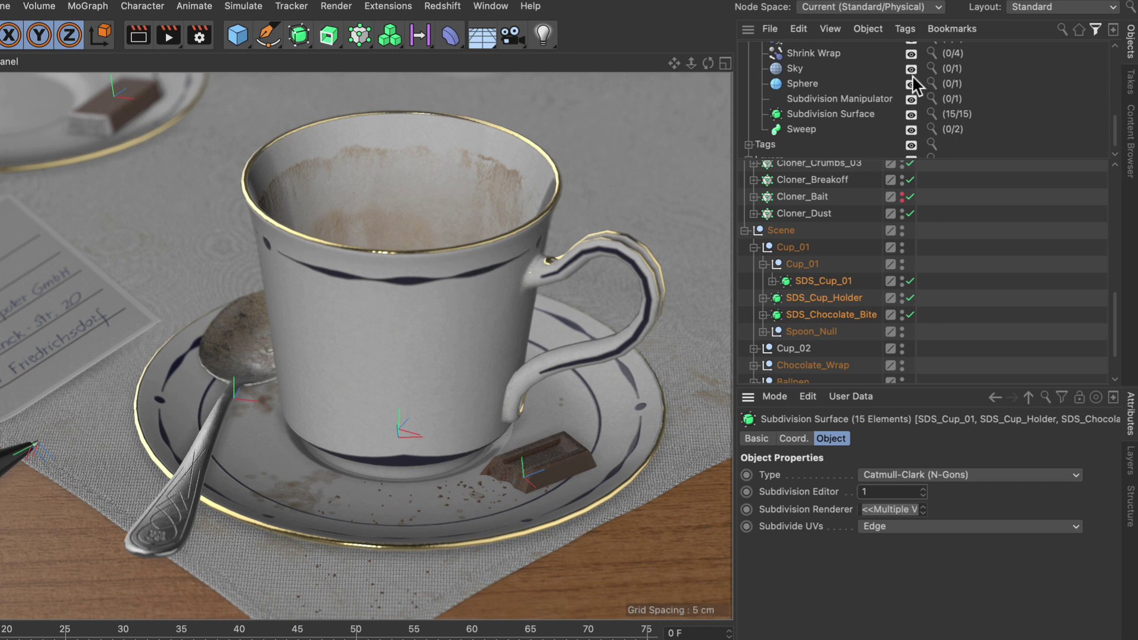
Toggle Subdivision Surface objects hidden and shown again in the type filter.
left_click(911, 115)
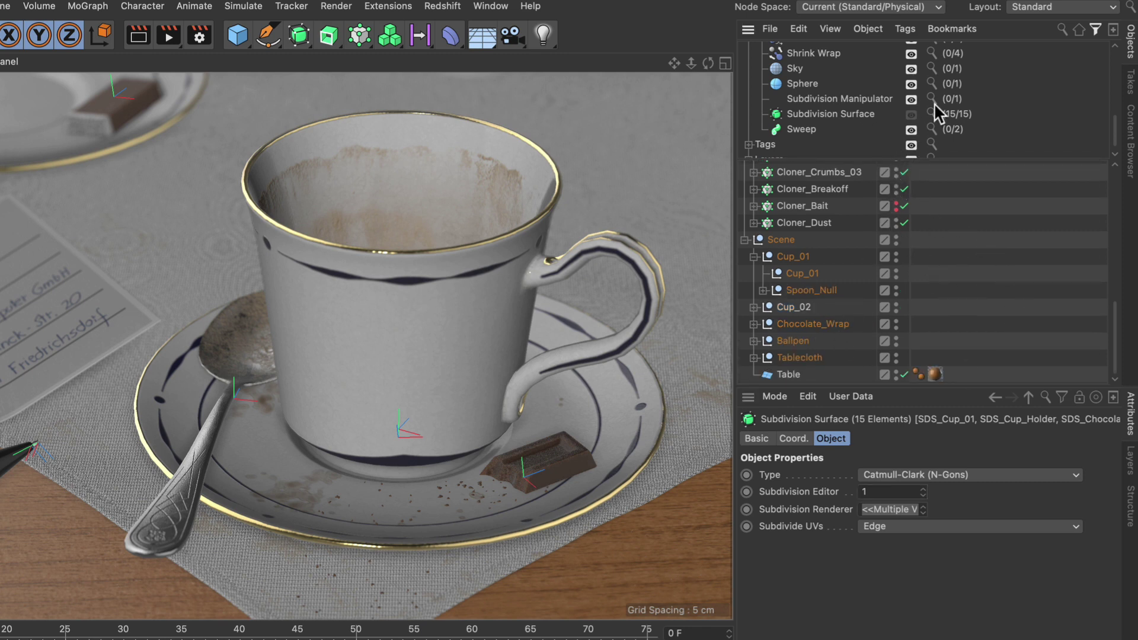
left_click(911, 114)
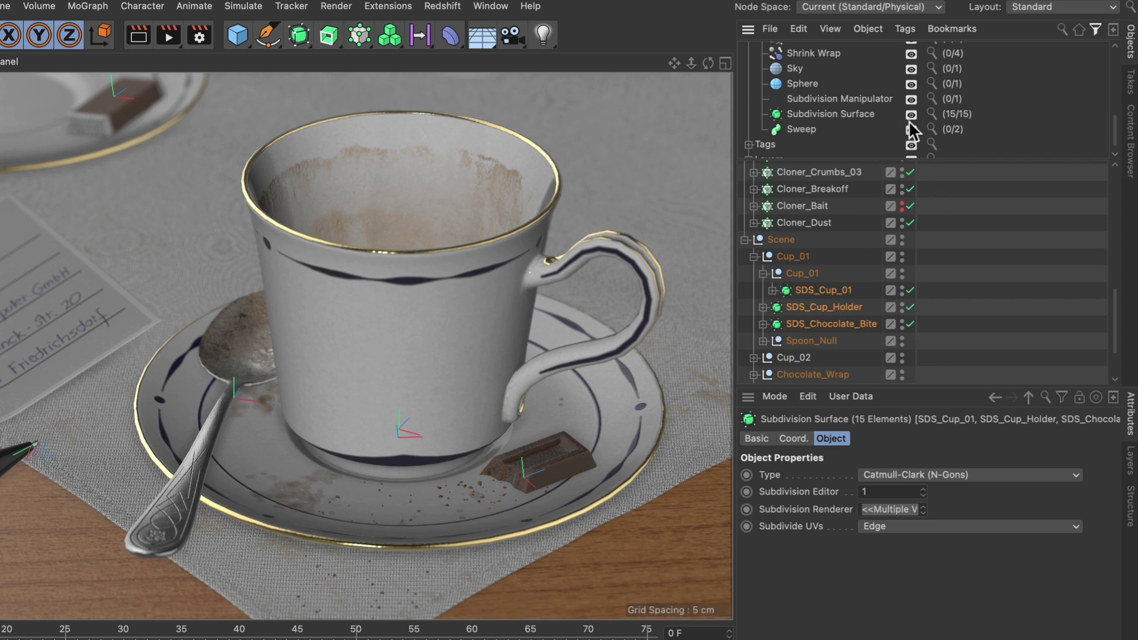
left_click(911, 114)
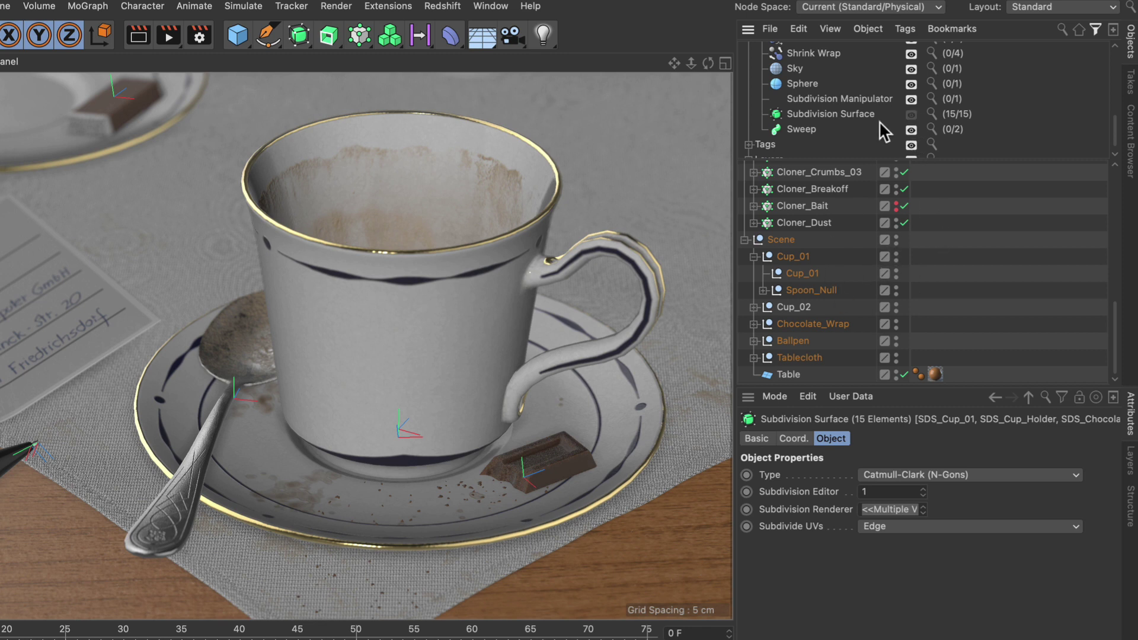
left_click(911, 113)
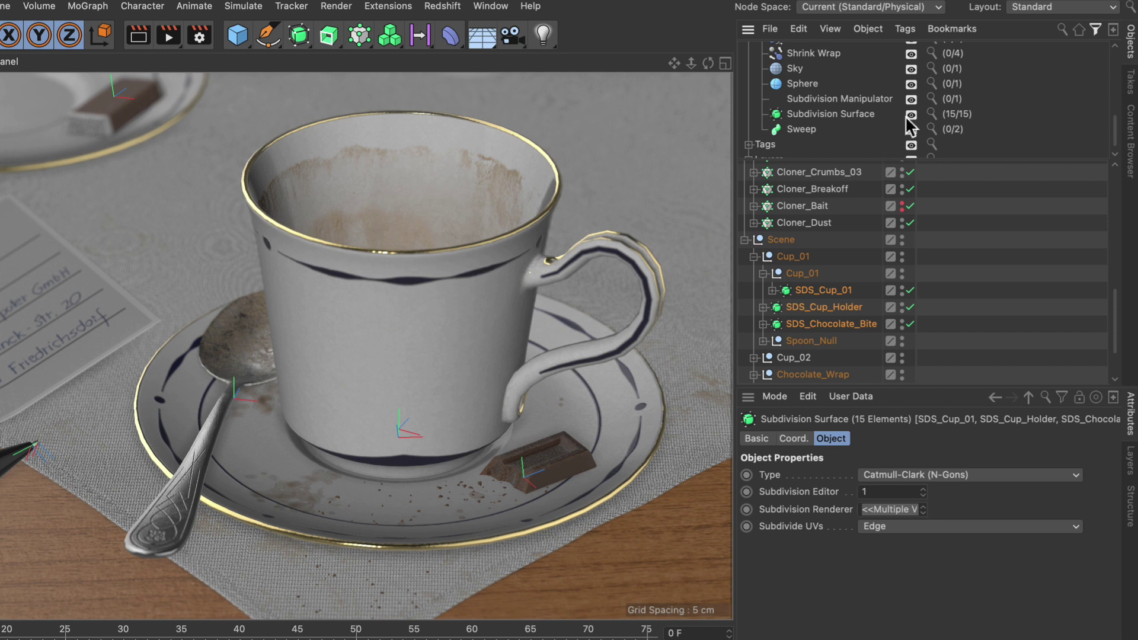
Hide and re-show Subdivision Surface, Manipulator, Sphere and Sky types, then remove the type filter.
left_click_drag(909, 115, 911, 66)
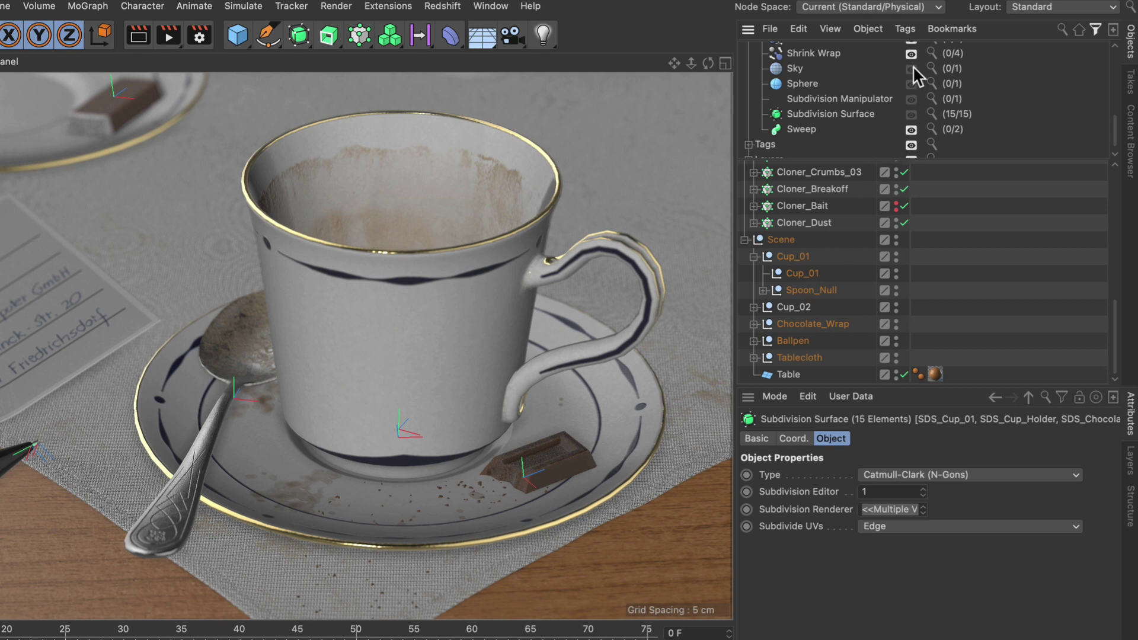
left_click(911, 68)
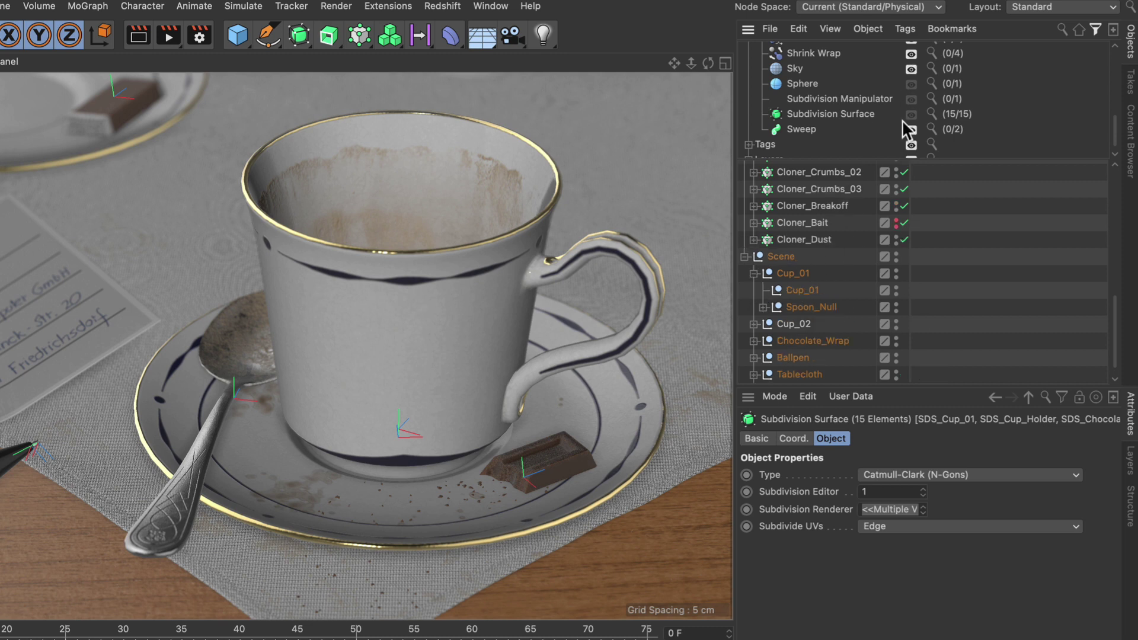
left_click(911, 99)
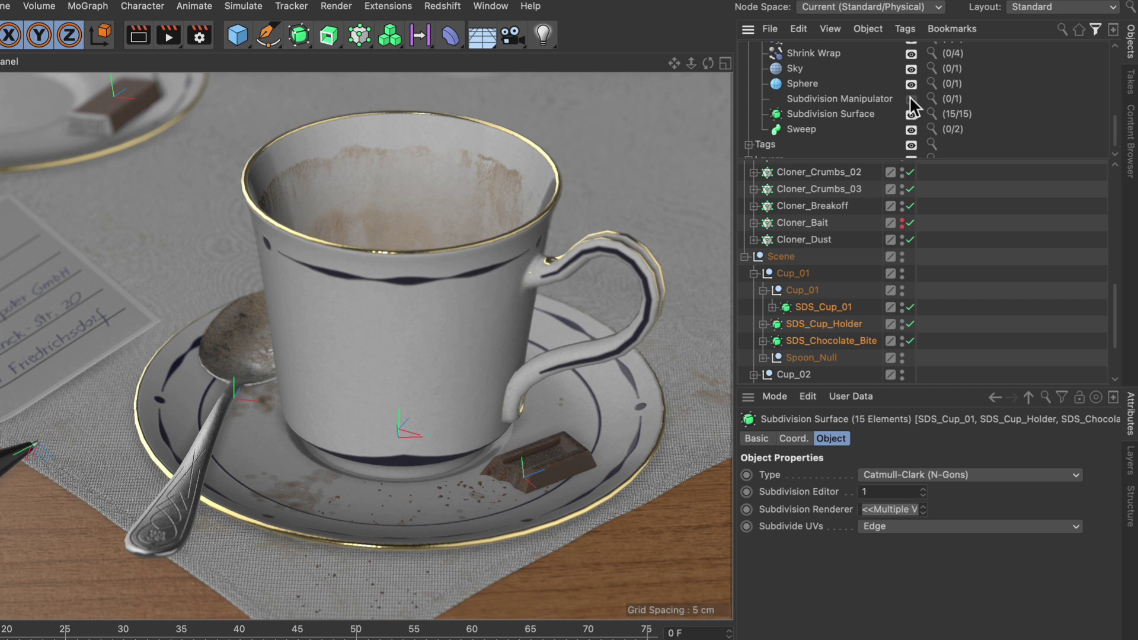
left_click_drag(910, 81, 909, 65)
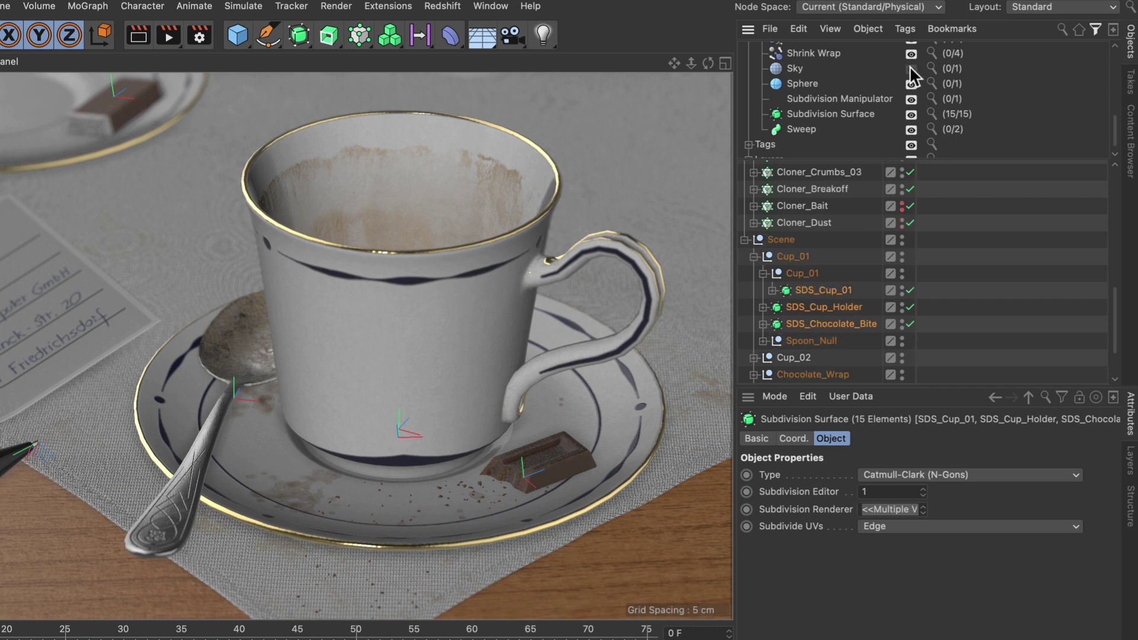
left_click(911, 99)
left_click(911, 113)
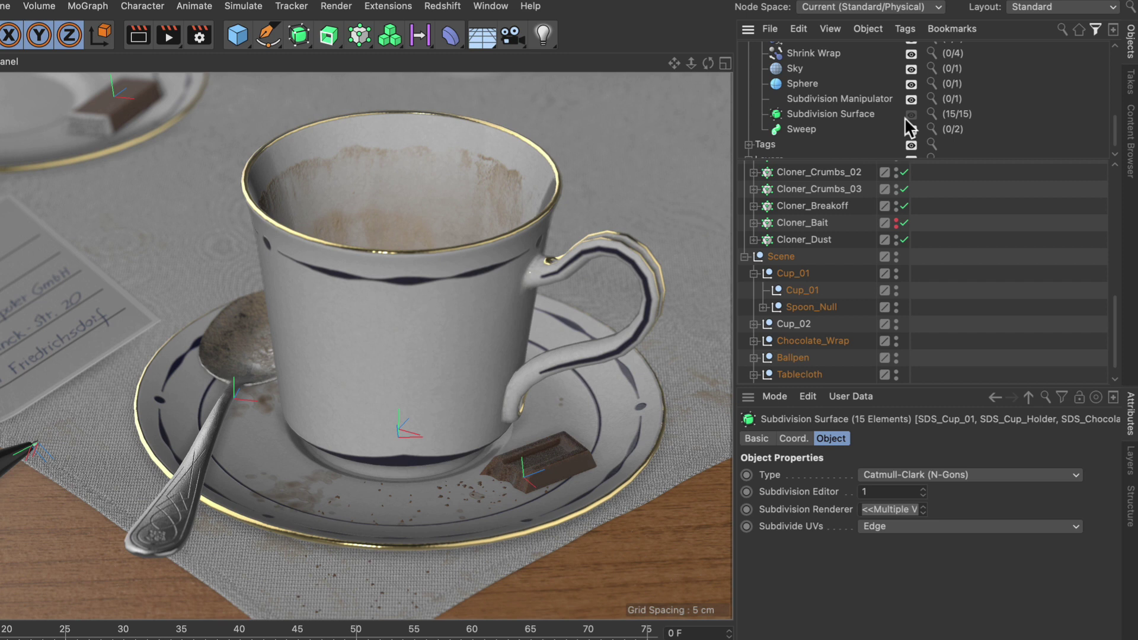
left_click(911, 114)
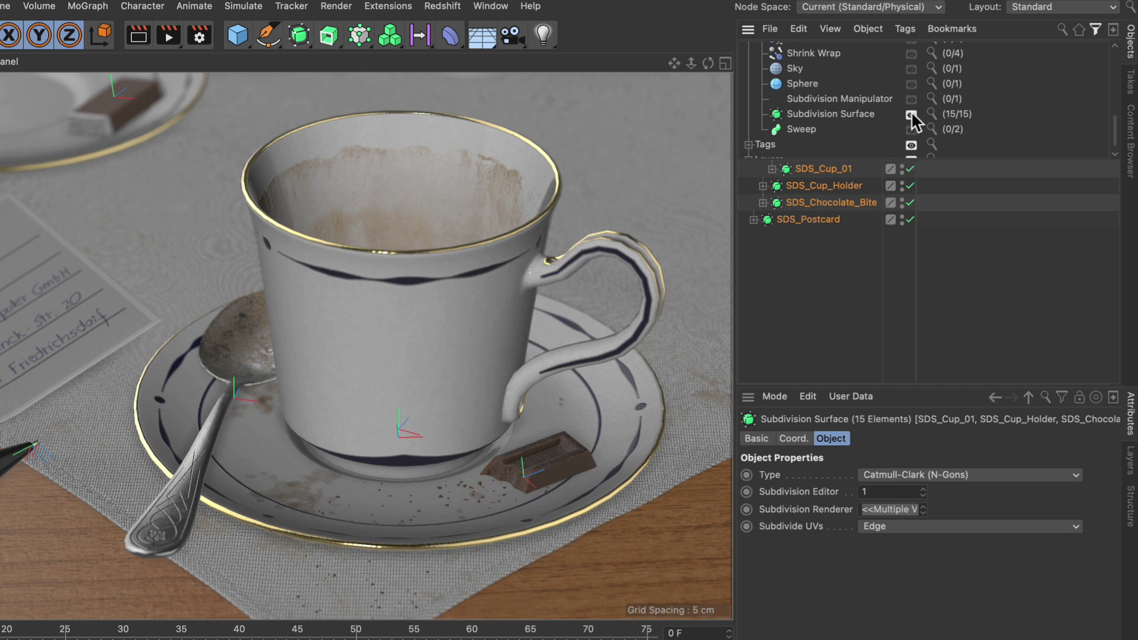
left_click(910, 113)
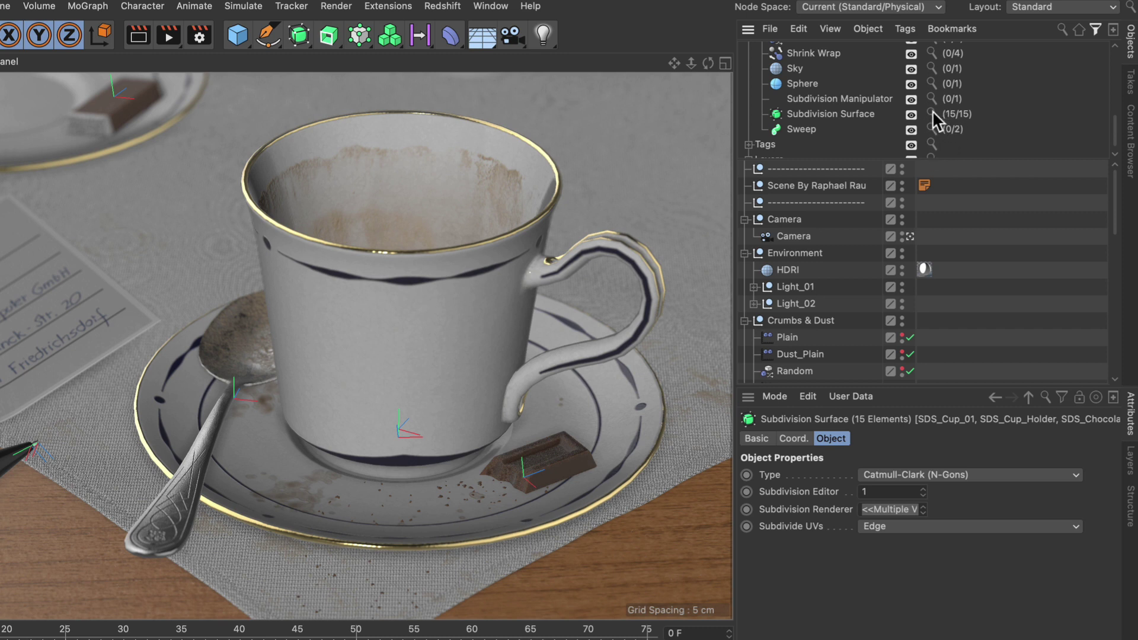
Search the object list for 'cup' and restrict it to Polygon objects, leaving Cup and Cup_Holder.
left_click(1061, 29)
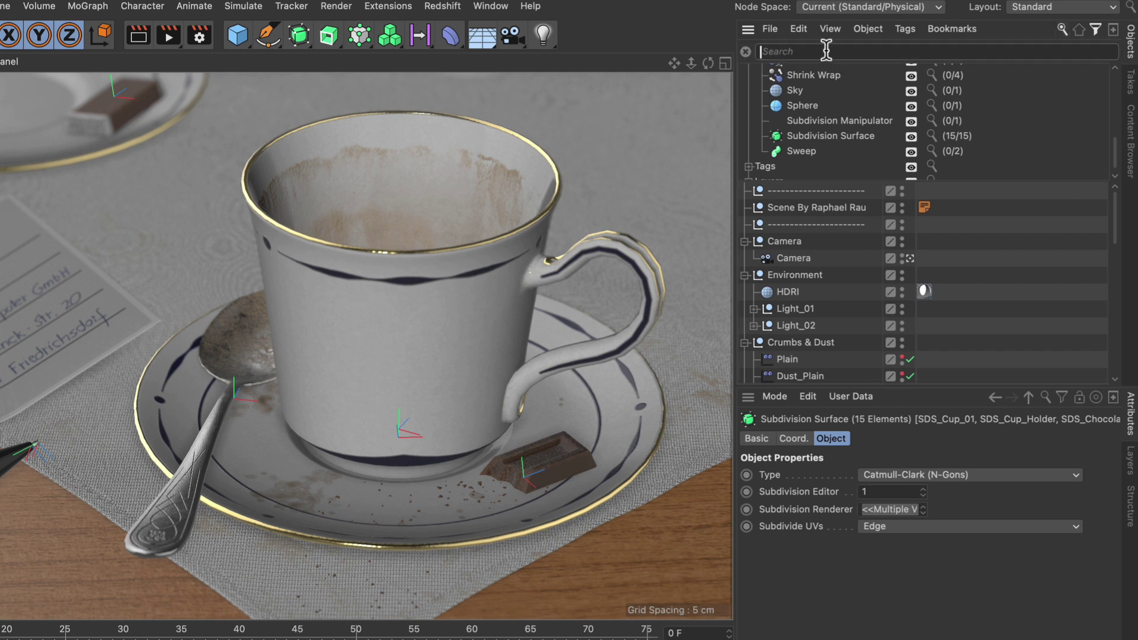
type("cup")
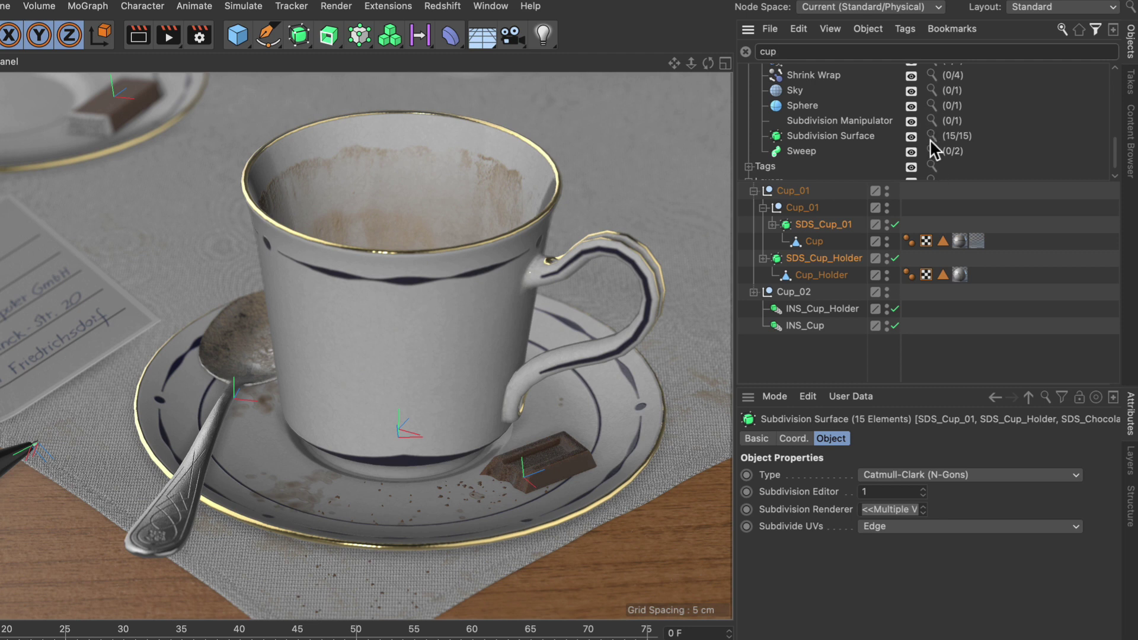
scroll(931, 139, "up", 1)
scroll(931, 141, "up", 3)
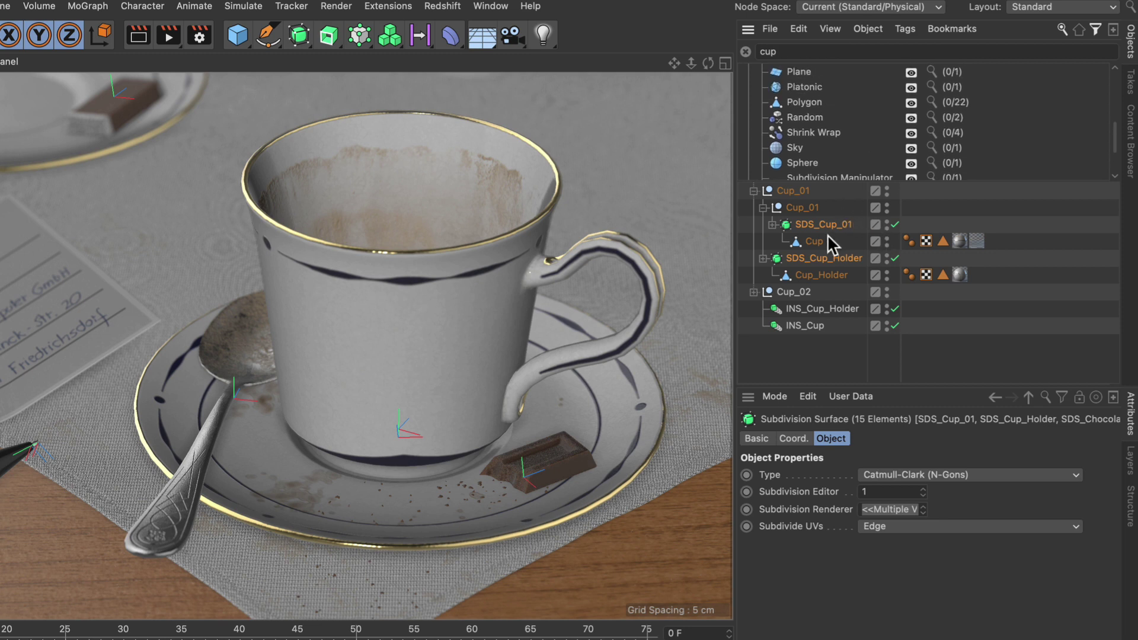
scroll(929, 127, "up", 1)
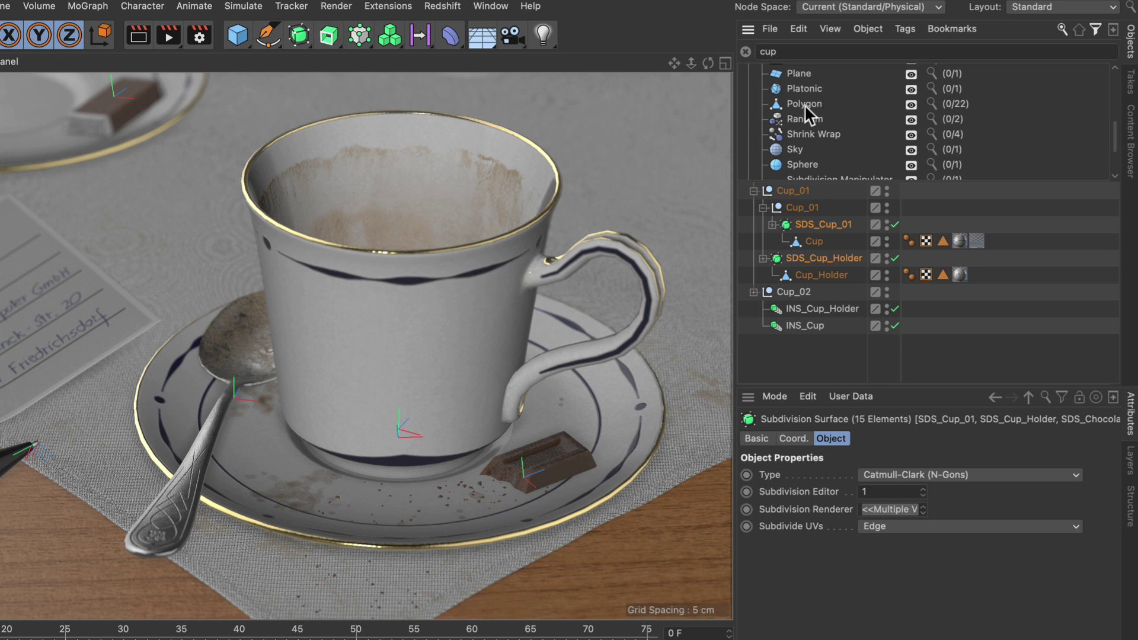
left_click(930, 103)
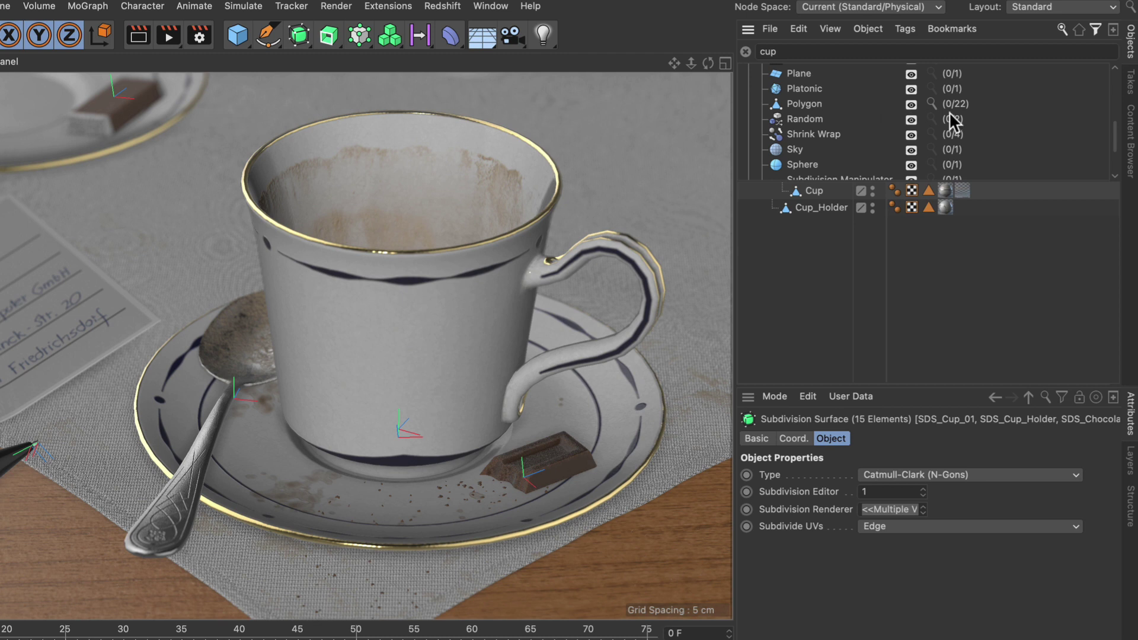
Replace the 'cup' search with 'spo' so only Teaspoon remains under the Polygon filter.
left_click(746, 52)
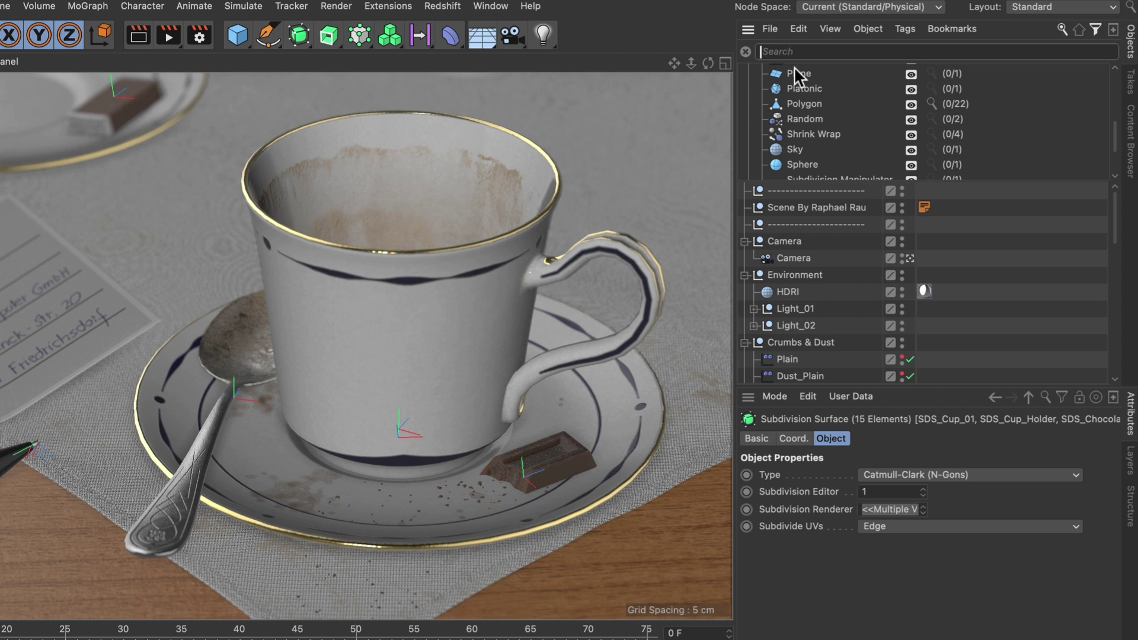
type("spoon")
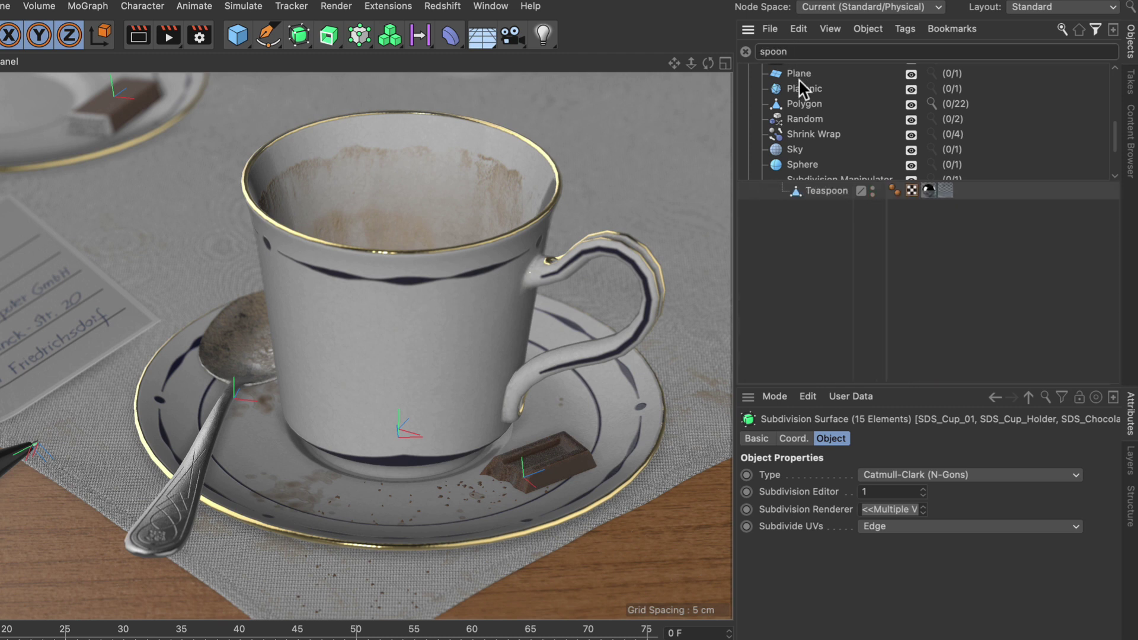